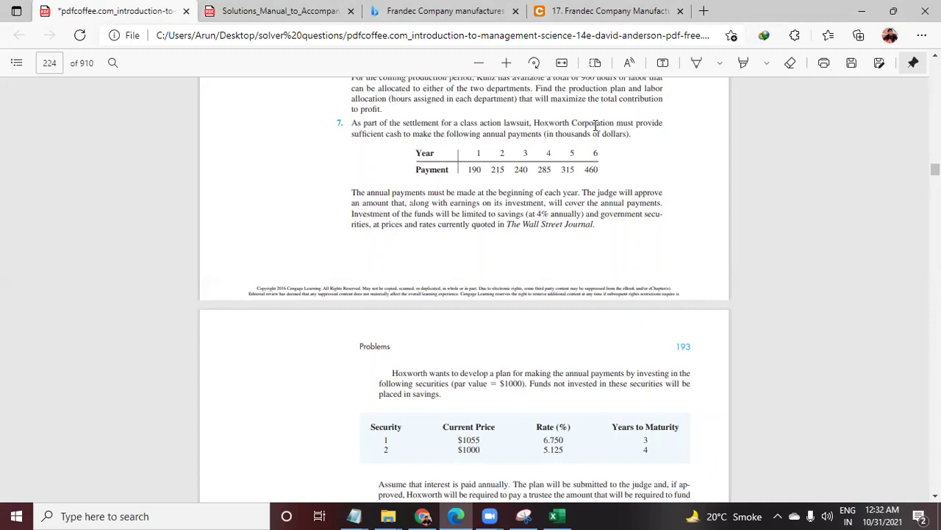
# Review Hoxworth problem 7 in the textbook, highlighting its text, payment table and parts a to d
pyautogui.hotkey('ctrl', 'Tab')
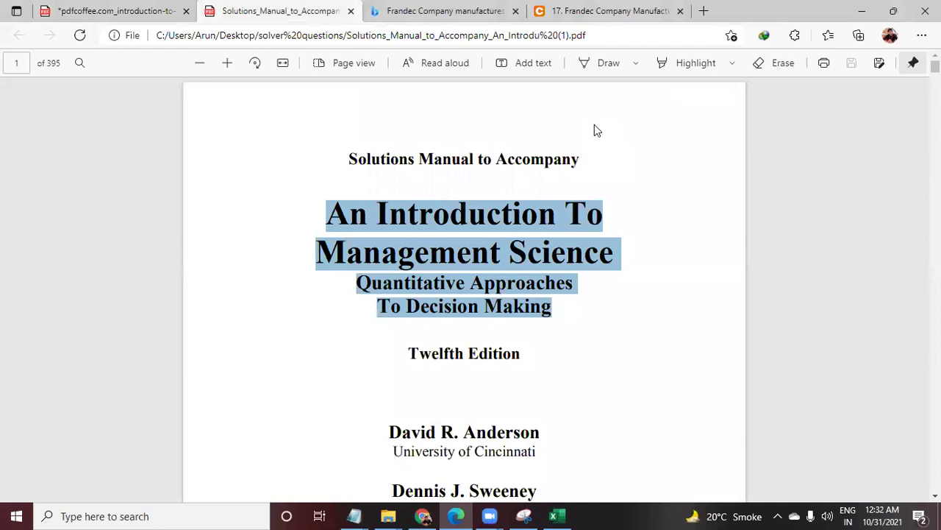
pyautogui.hotkey('ctrl', 'shift', 'Tab')
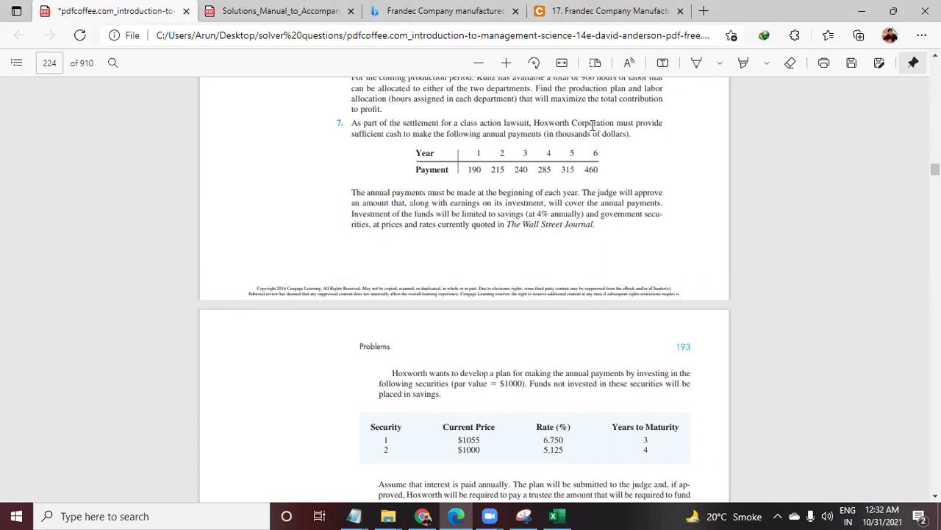
pyautogui.moveTo(505, 123); pyautogui.dragTo(609, 247)
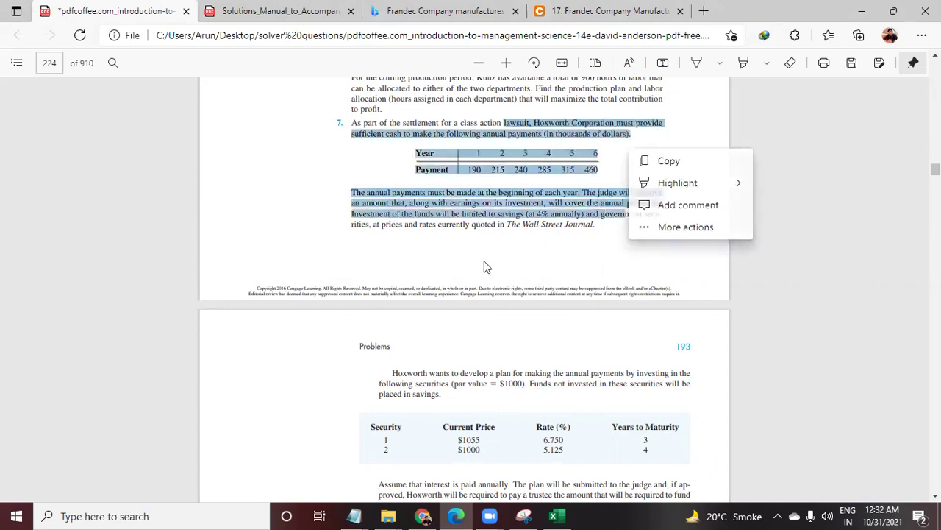
pyautogui.click(487, 266)
pyautogui.scroll(-3, 485, 235)
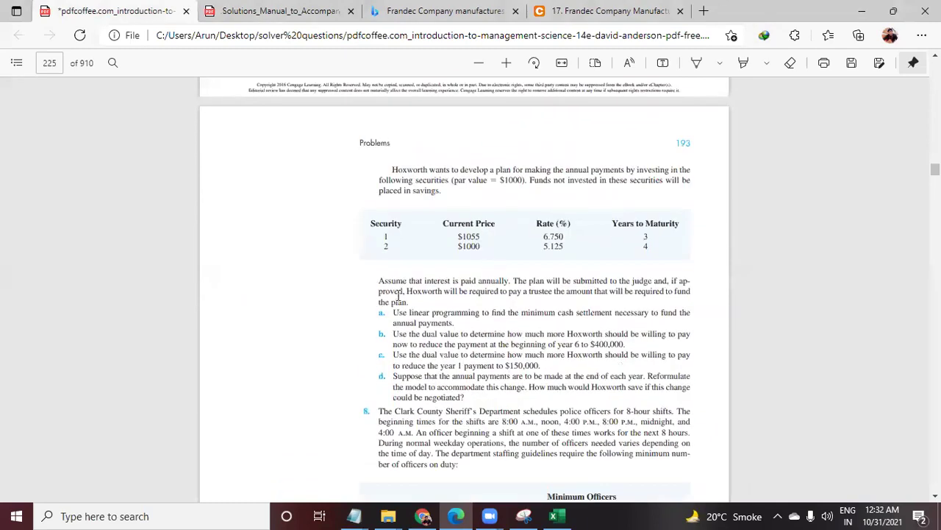
pyautogui.moveTo(380, 281); pyautogui.dragTo(693, 388)
pyautogui.scroll(-3, 623, 284)
pyautogui.click(471, 168)
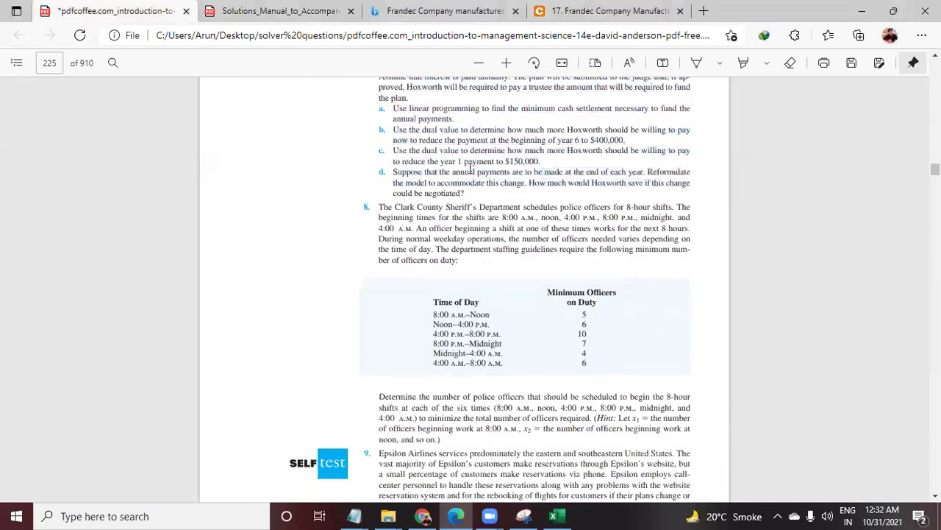
pyautogui.scroll(5, 448, 192)
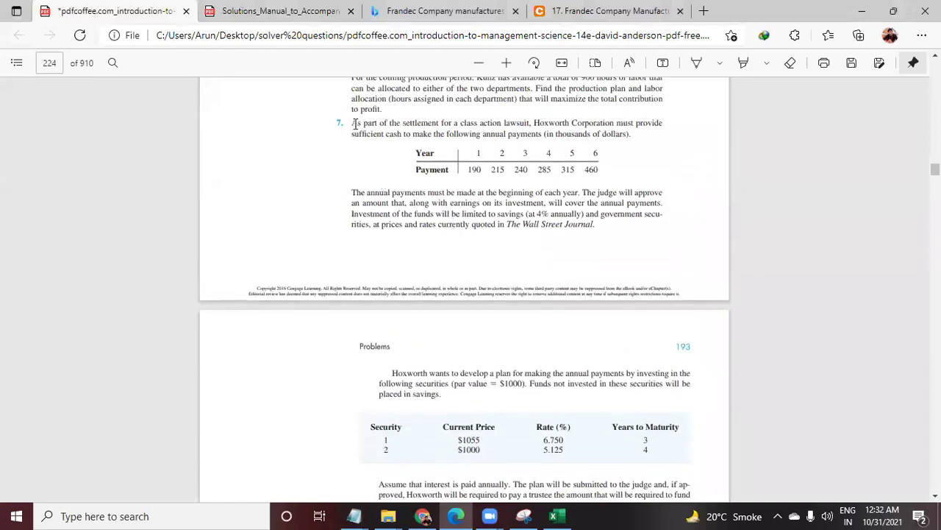
pyautogui.moveTo(354, 123); pyautogui.dragTo(632, 142)
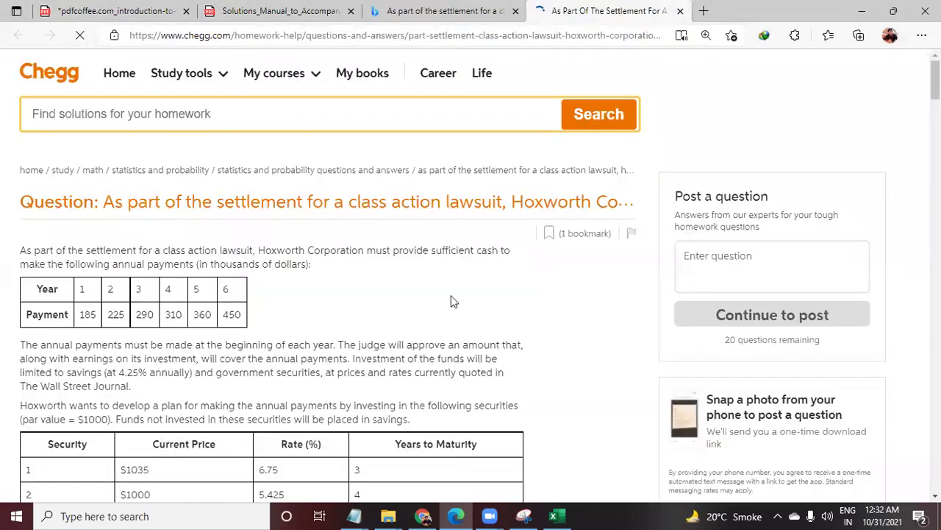
# Scroll down the Chegg expert answer past the solved tables
pyautogui.scroll(-9, 252, 294)
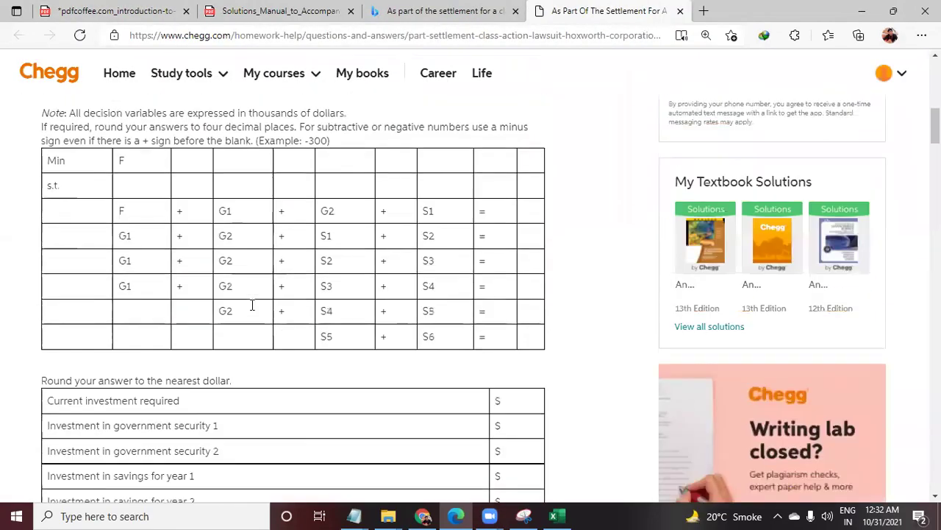
pyautogui.scroll(-10, 252, 305)
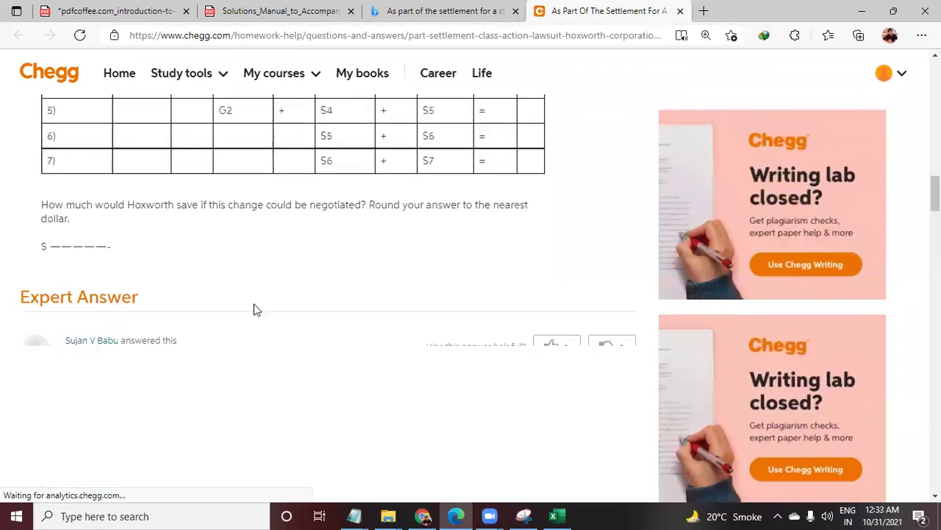
pyautogui.scroll(-4, 250, 309)
pyautogui.scroll(-1, 112, 221)
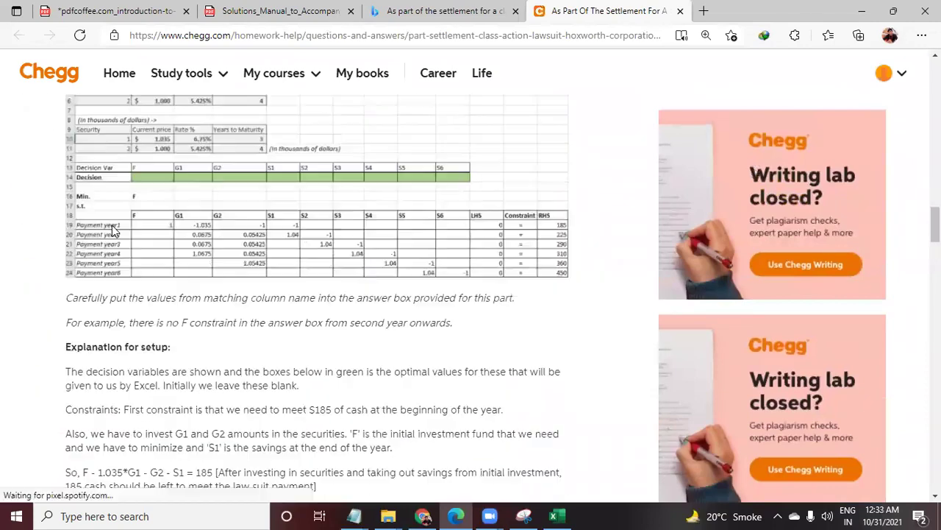
pyautogui.scroll(-10, 118, 250)
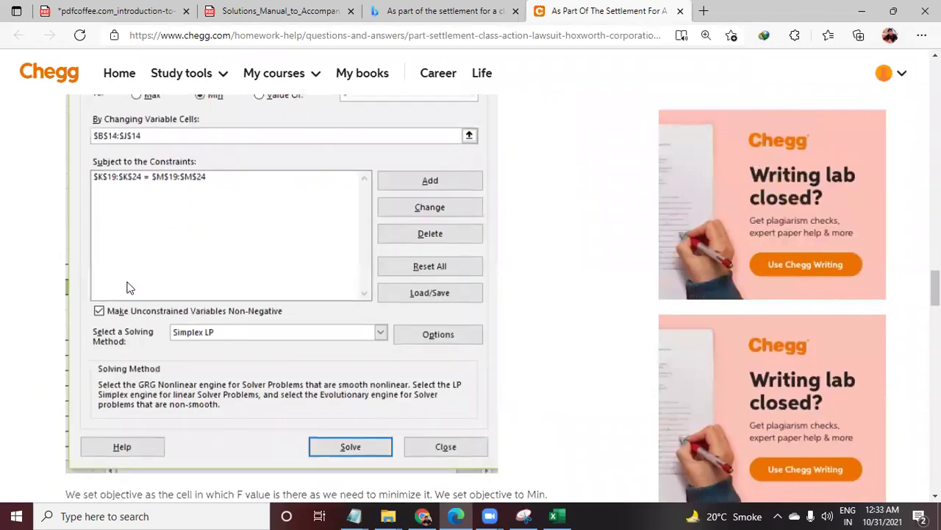
pyautogui.scroll(-15, 129, 287)
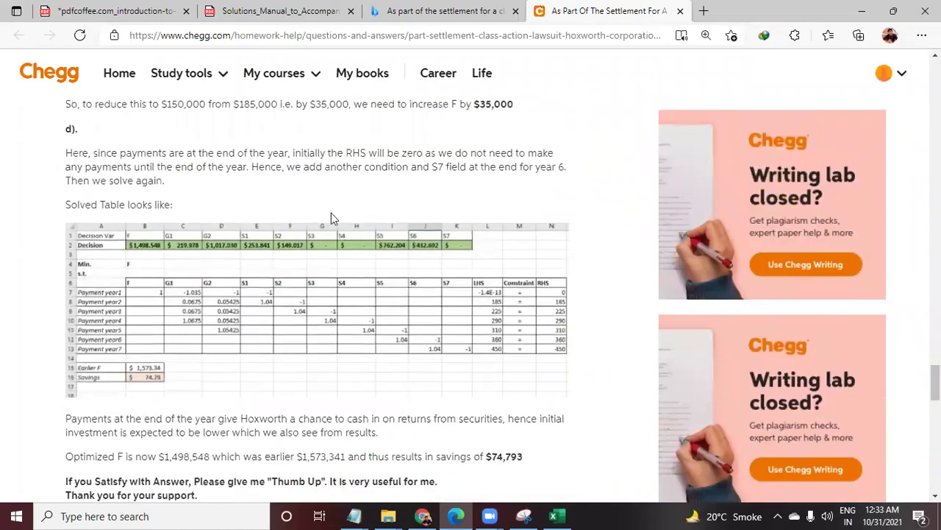
pyautogui.scroll(-4, 330, 213)
pyautogui.scroll(-3, 326, 300)
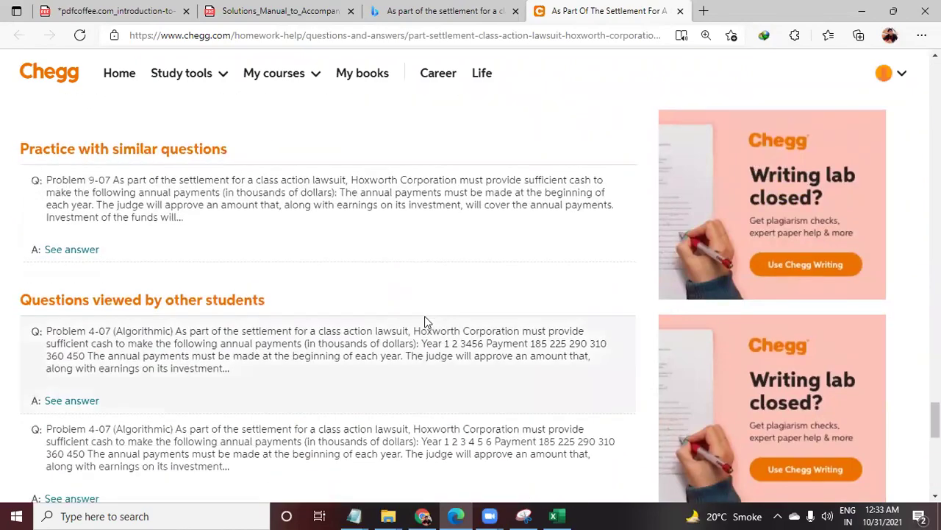
# Return to the Question 7 workbook and fill objective cell E14 on the Solution sheet green
pyautogui.click(553, 516)
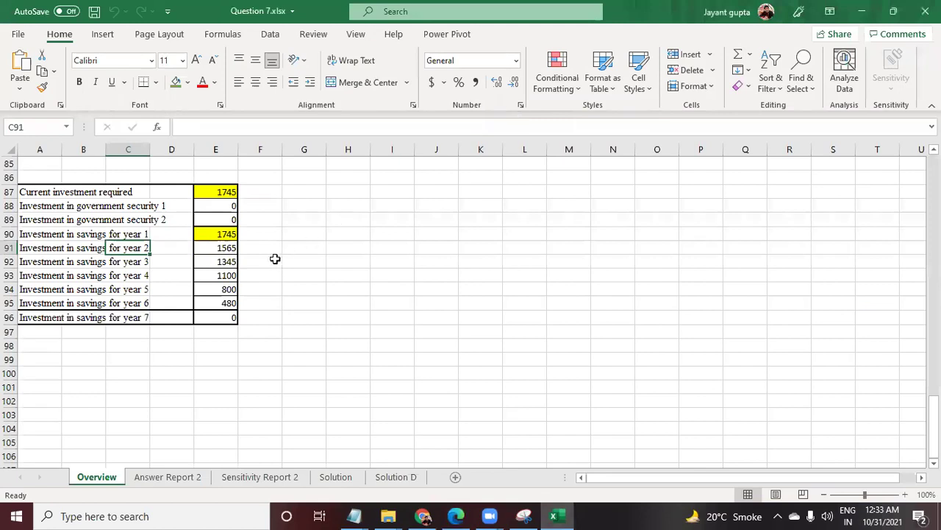
pyautogui.click(57, 206)
pyautogui.scroll(12, 58, 212)
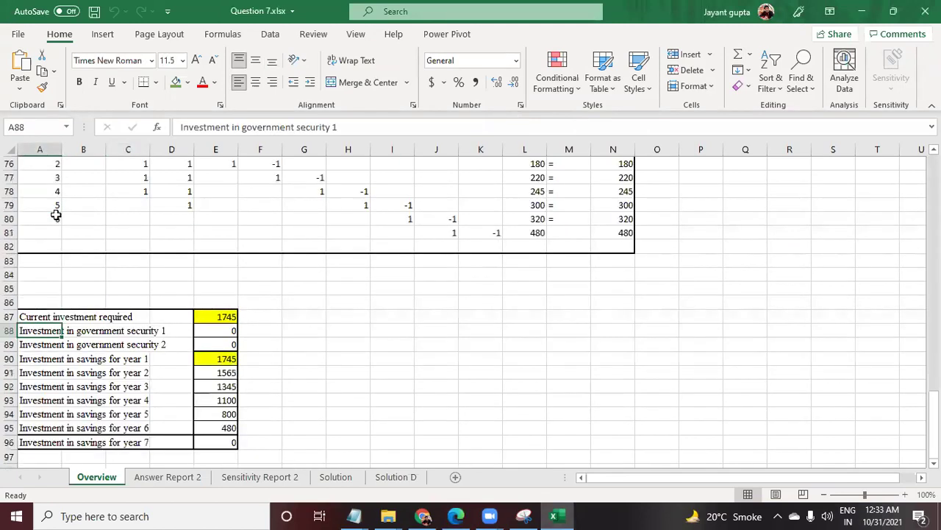
pyautogui.scroll(16, 78, 213)
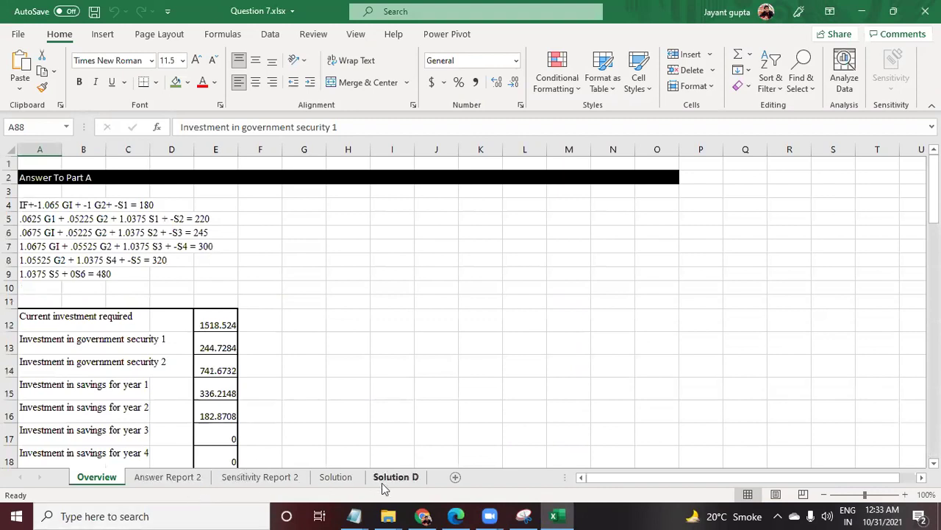
pyautogui.click(336, 478)
pyautogui.click(78, 245)
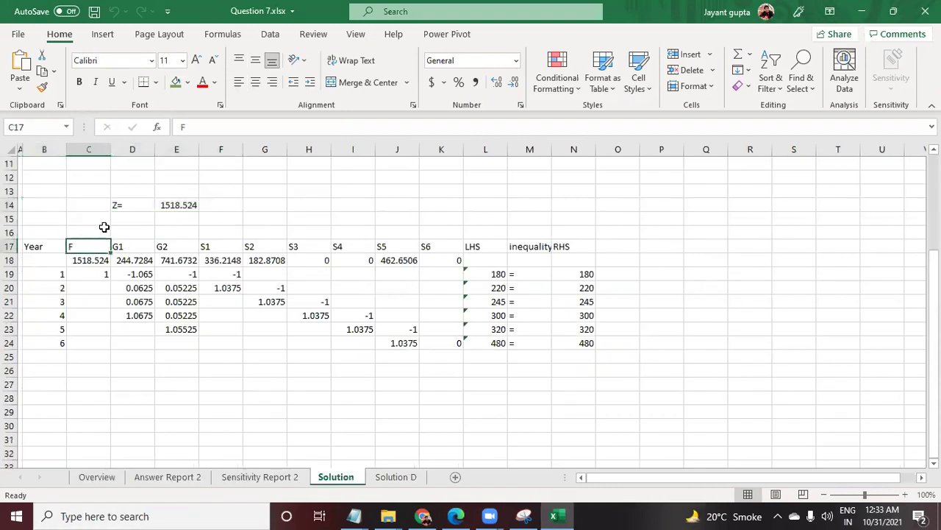
pyautogui.click(174, 205)
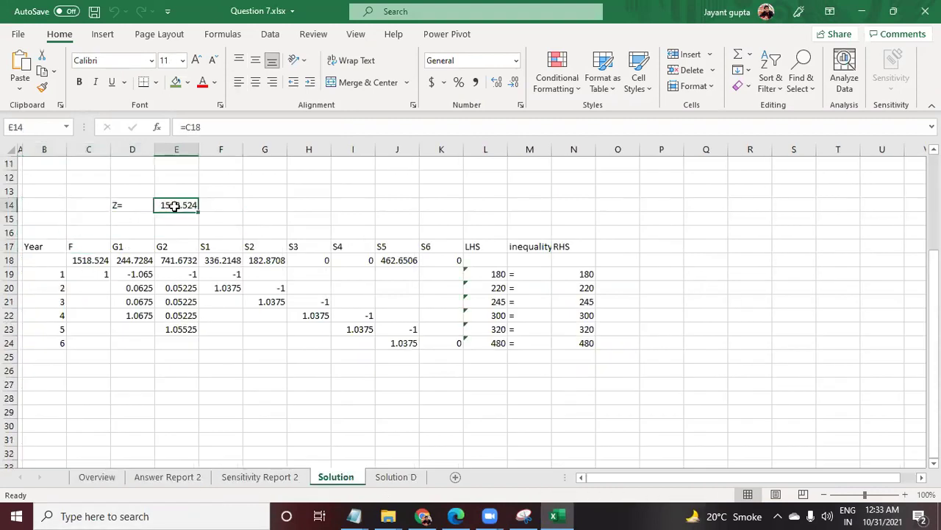
pyautogui.click(176, 82)
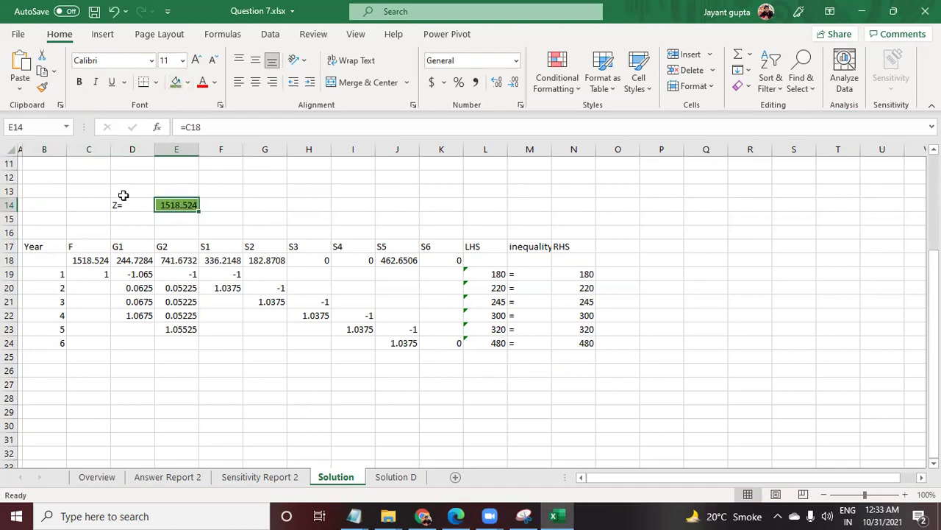
pyautogui.moveTo(128, 205); pyautogui.dragTo(194, 206)
pyautogui.click(190, 207)
pyautogui.click(168, 276)
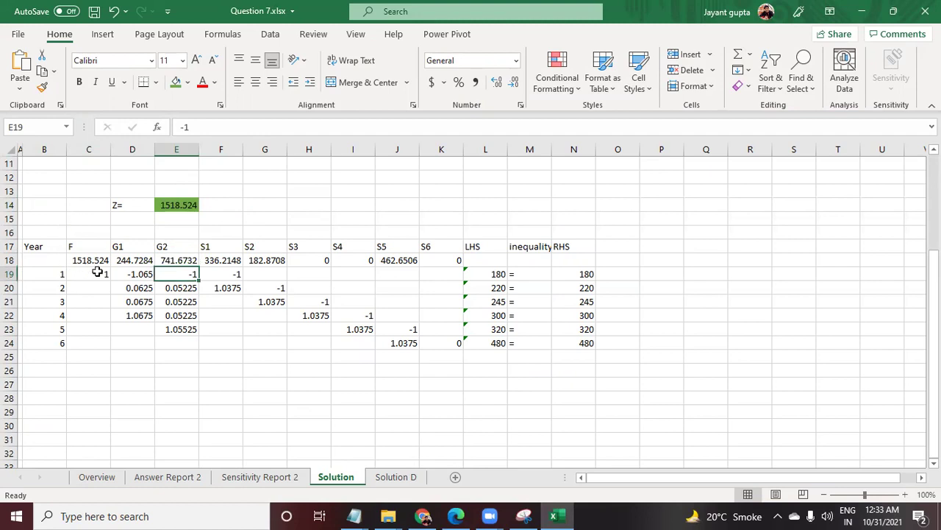
# Fill the constraint block L19:N24 yellow
pyautogui.moveTo(490, 273); pyautogui.dragTo(494, 309)
pyautogui.moveTo(481, 274); pyautogui.dragTo(584, 343)
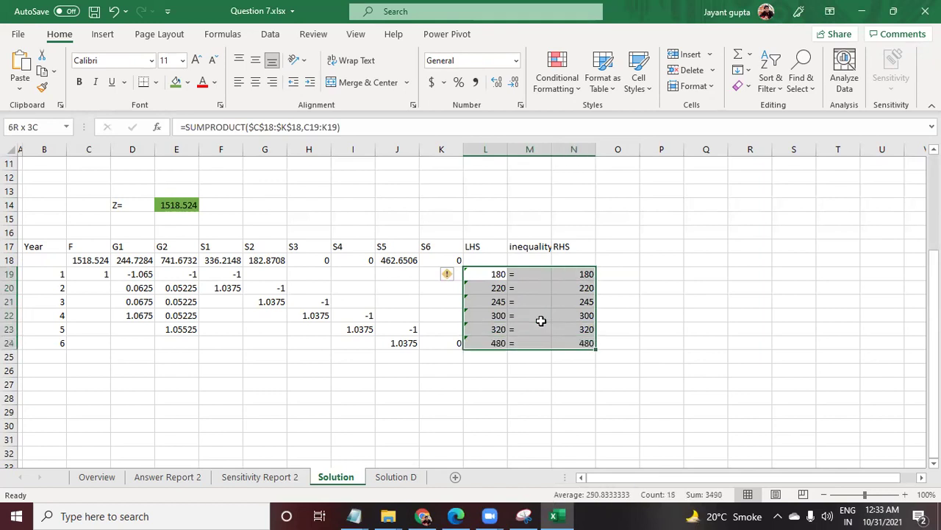
pyautogui.click(187, 82)
pyautogui.click(211, 214)
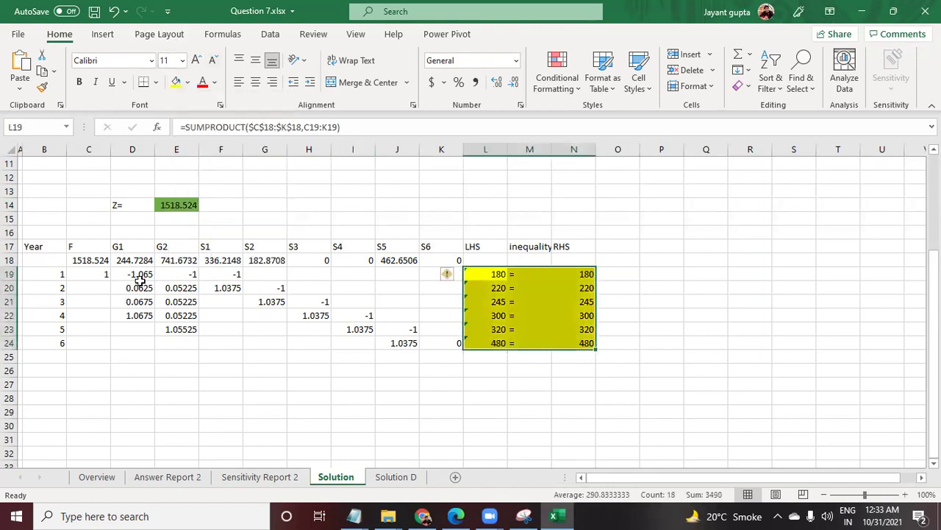
pyautogui.click(139, 283)
# Give decision-variable values C18:K18 a light blue fill and check the Z formula in E14
pyautogui.moveTo(103, 260); pyautogui.dragTo(437, 262)
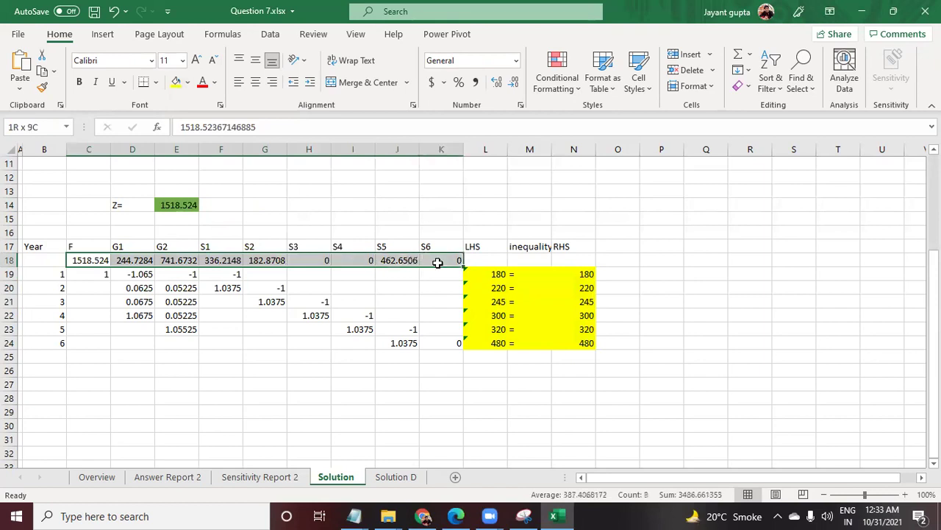
pyautogui.click(187, 83)
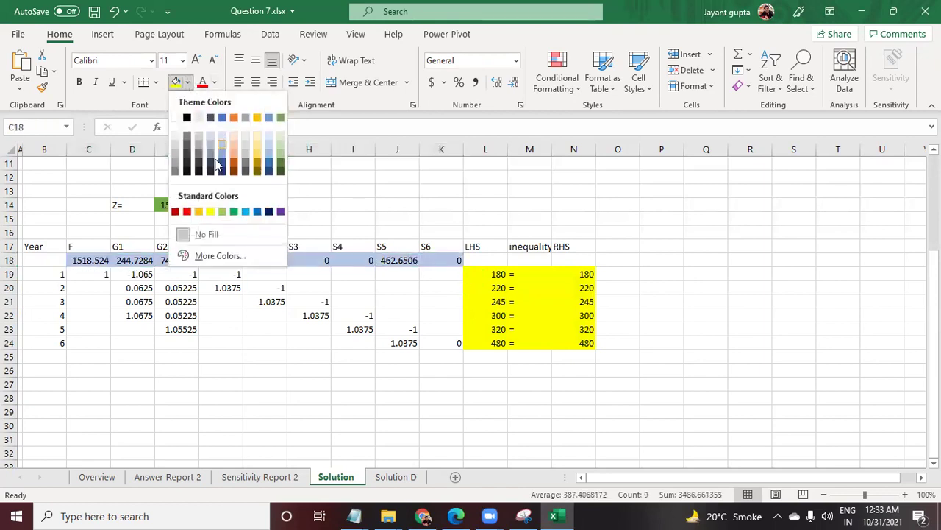
pyautogui.click(222, 134)
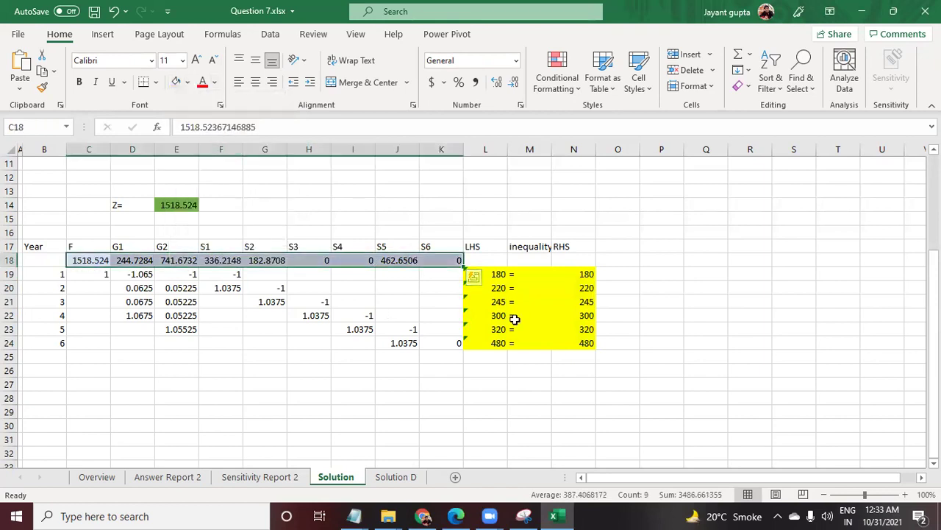
pyautogui.hotkey('ctrl', 'End')
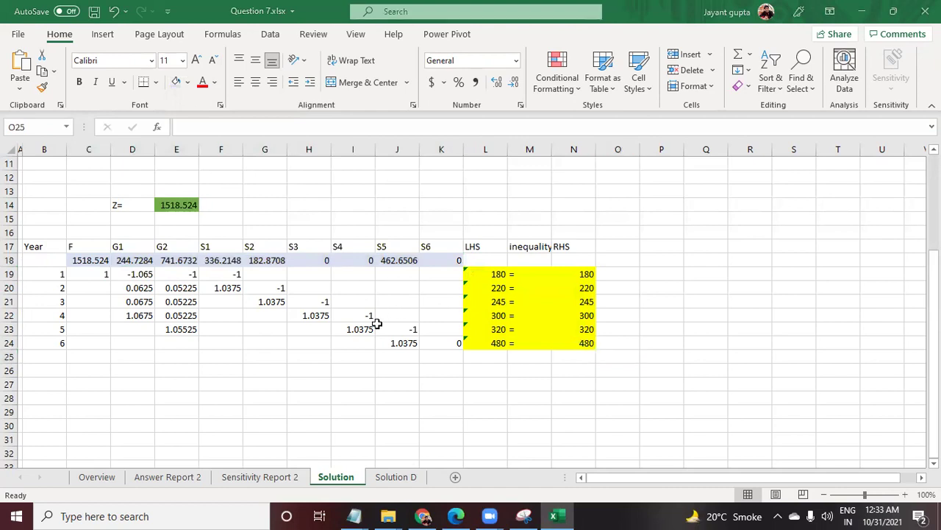
pyautogui.click(180, 205)
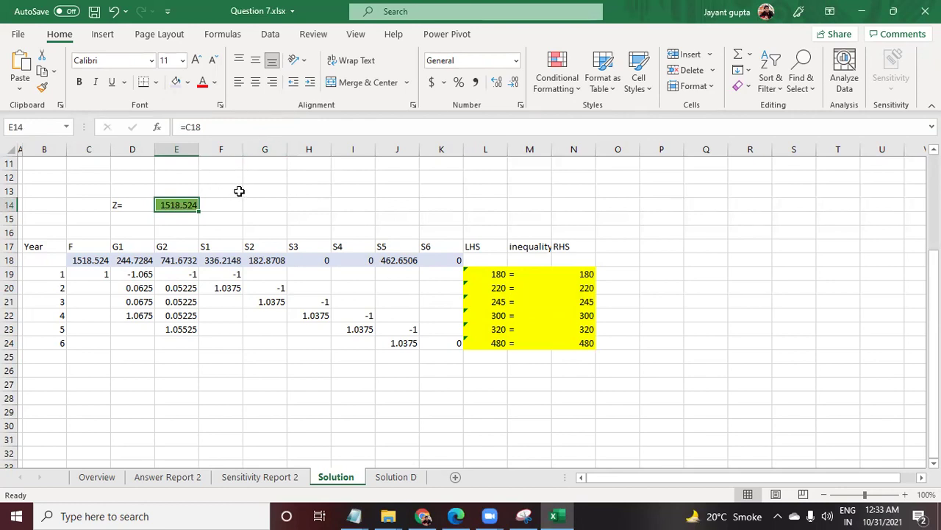
# Look through the Sensitivity Report 2, Answer Report 2 and Solution D sheets
pyautogui.click(254, 478)
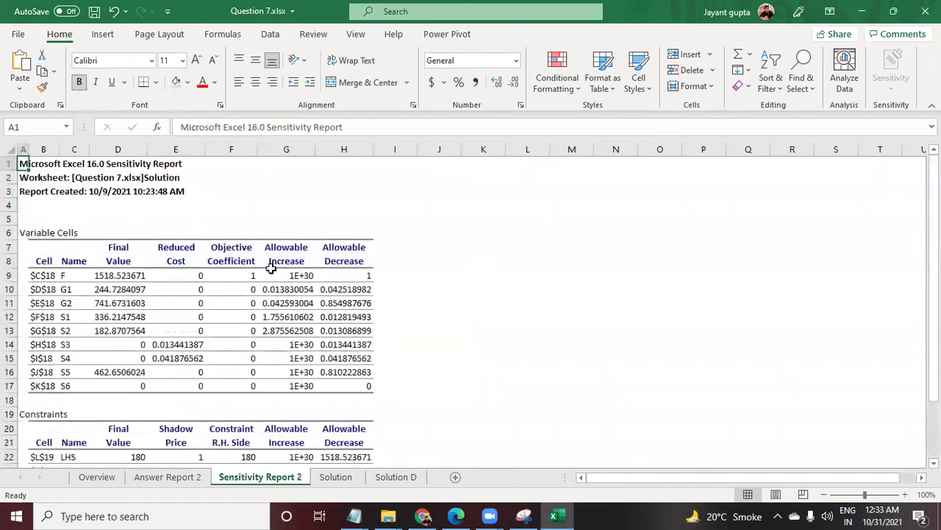
pyautogui.scroll(-2, 271, 263)
pyautogui.scroll(-5, 271, 263)
pyautogui.scroll(7, 269, 287)
pyautogui.click(170, 478)
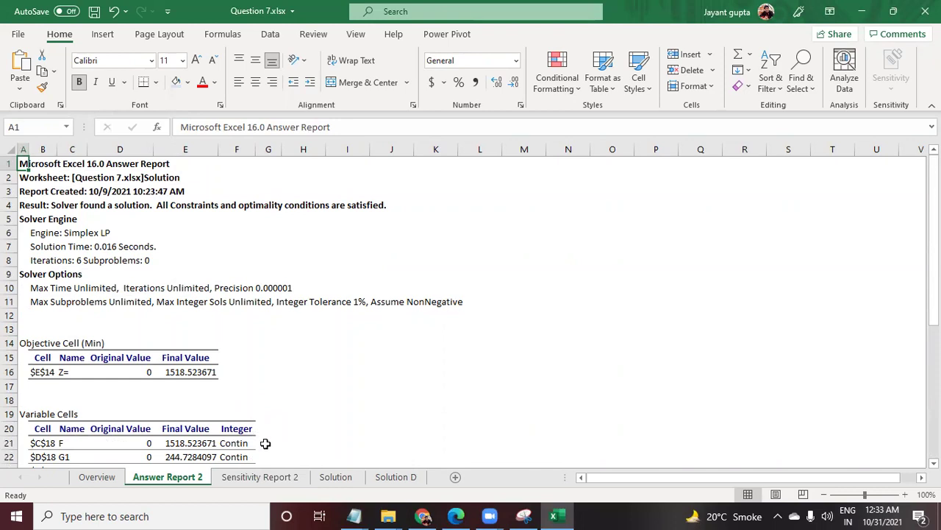
pyautogui.click(406, 480)
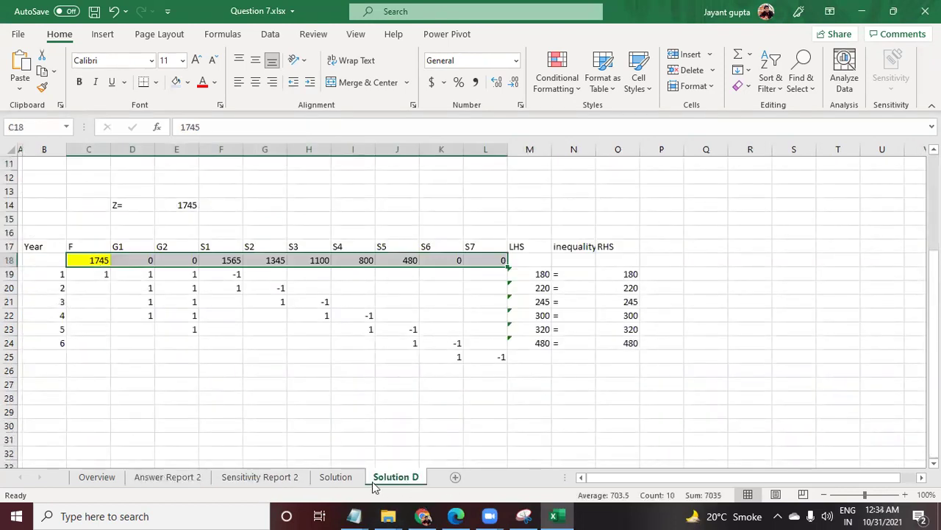
# Go to the Overview sheet and scroll down to the empty rows near row 97
pyautogui.click(80, 477)
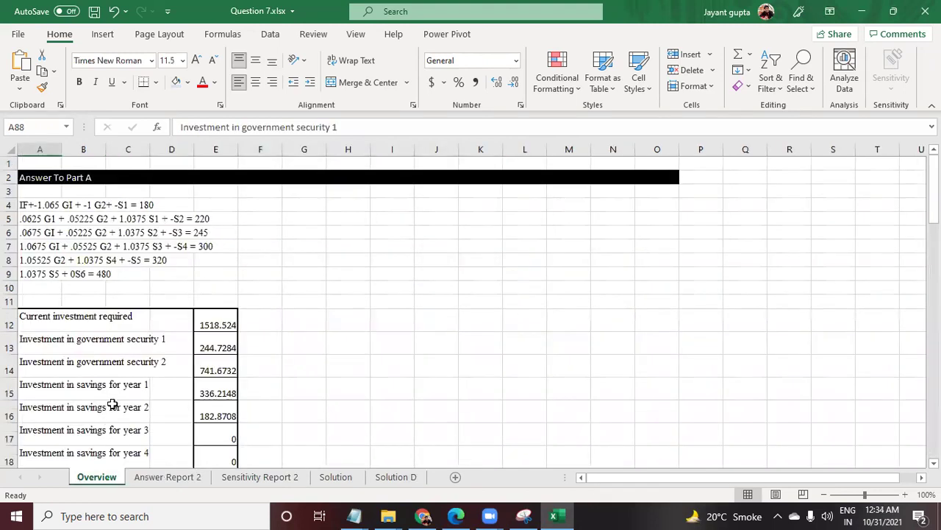
pyautogui.scroll(-10, 155, 294)
pyautogui.scroll(-13, 145, 344)
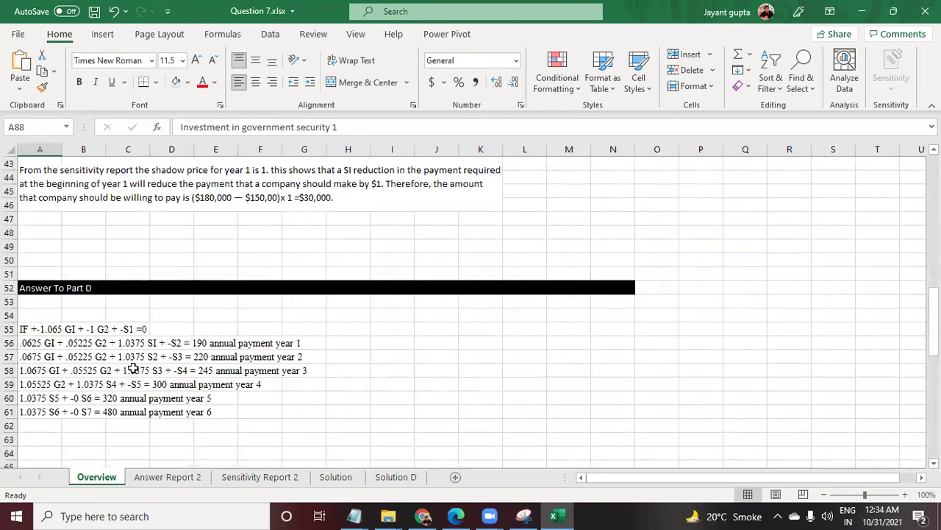
pyautogui.scroll(-6, 136, 398)
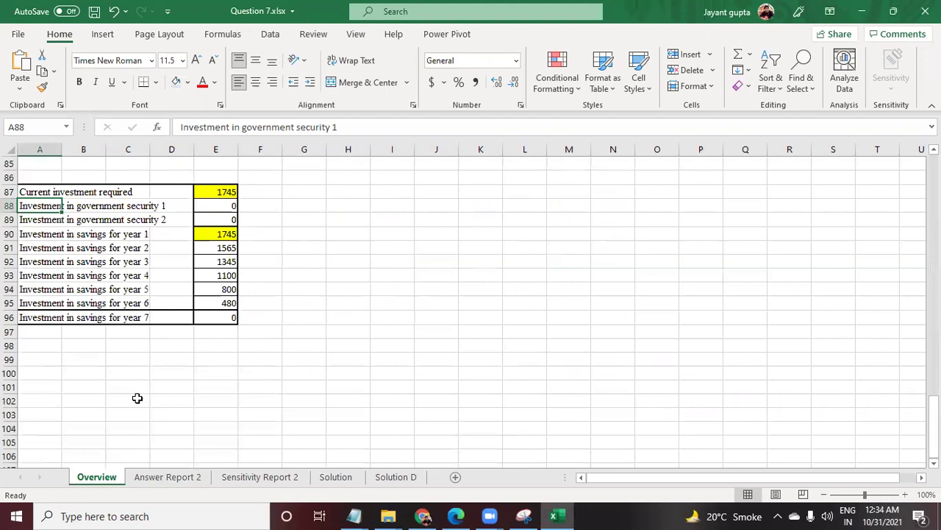
pyautogui.scroll(-3, 131, 405)
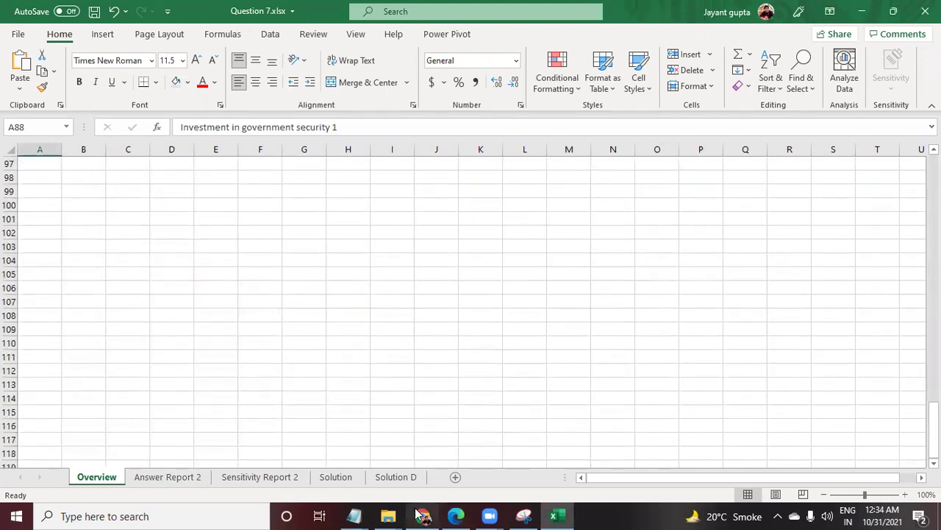
# In Edge, glance at the Solutions_Manual PDF, then view textbook page 224 with problem 7
pyautogui.click(458, 516)
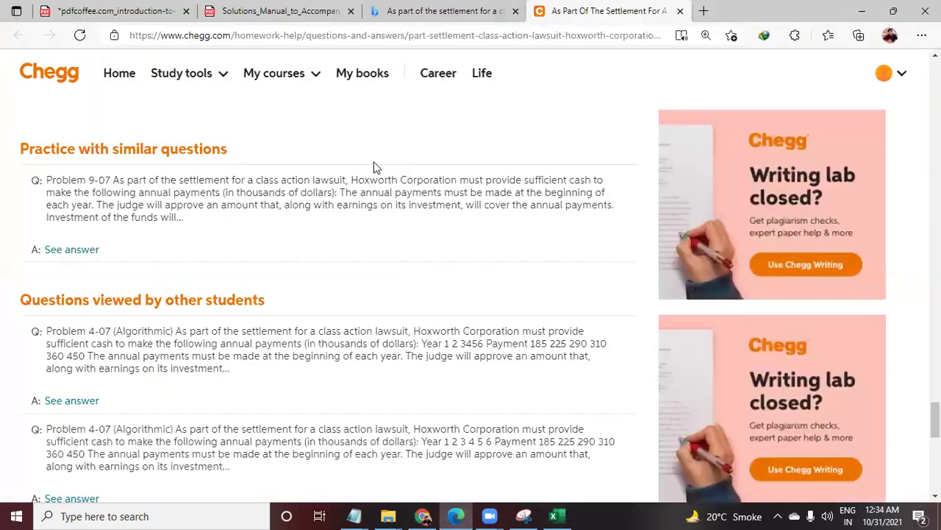
pyautogui.click(271, 11)
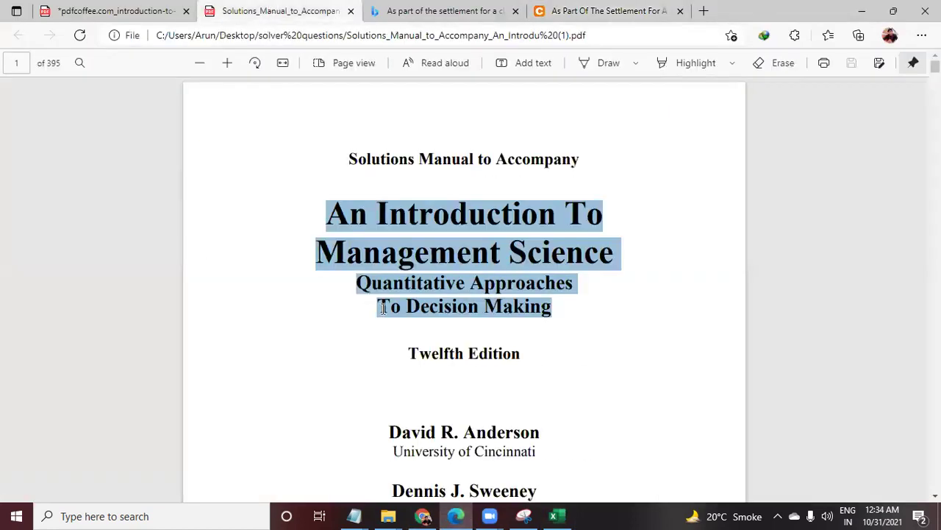
pyautogui.click(572, 372)
pyautogui.scroll(-4, 568, 386)
pyautogui.scroll(4, 568, 393)
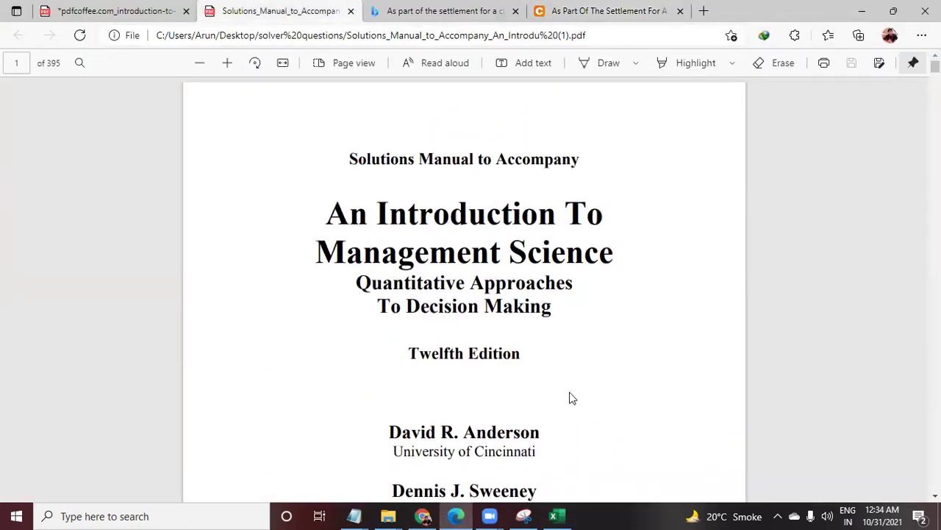
pyautogui.click(61, 9)
pyautogui.scroll(-1, 422, 302)
pyautogui.scroll(3, 418, 313)
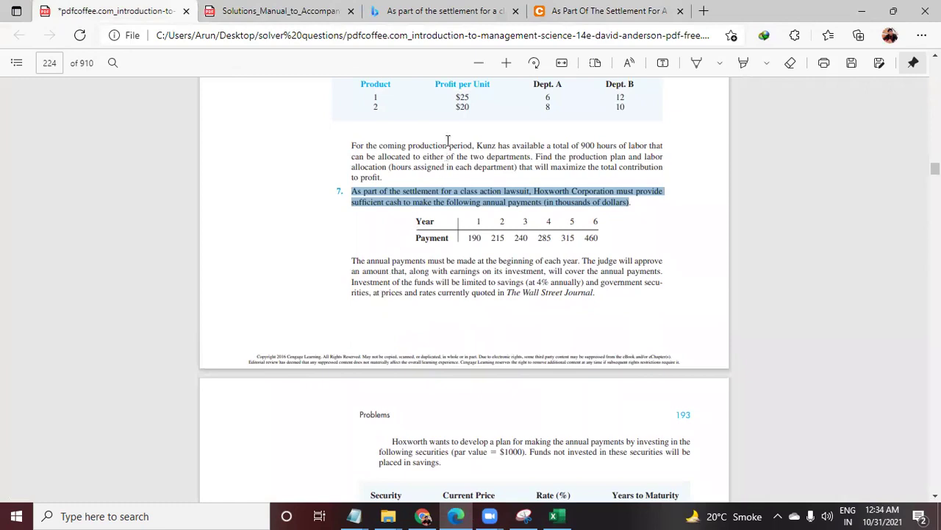
pyautogui.hotkey('alt', 'Tab')
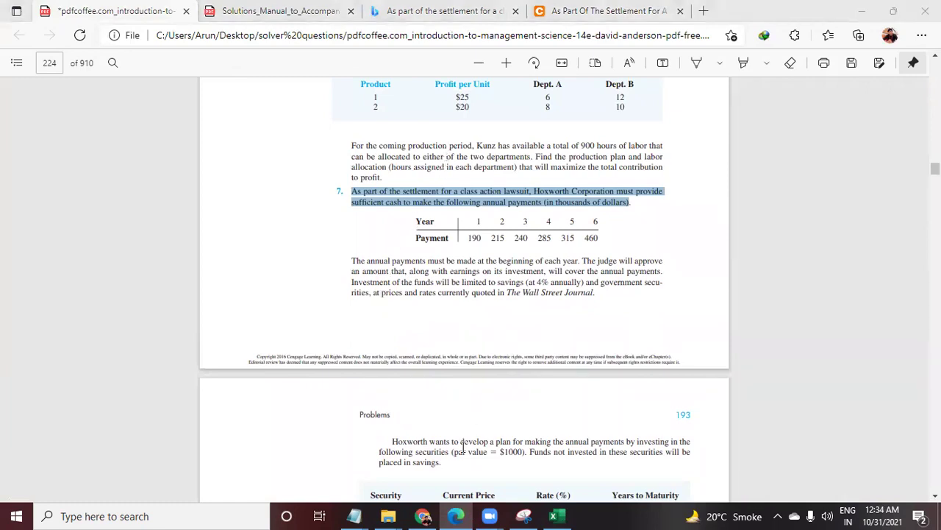
# Back in Excel, enter 1 in E101 and a phone number in E102
pyautogui.click(557, 515)
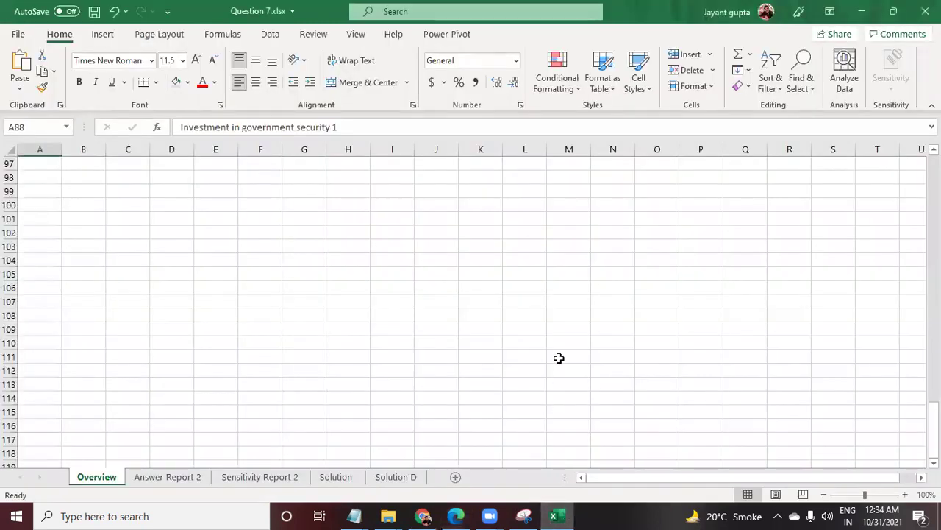
pyautogui.click(217, 216)
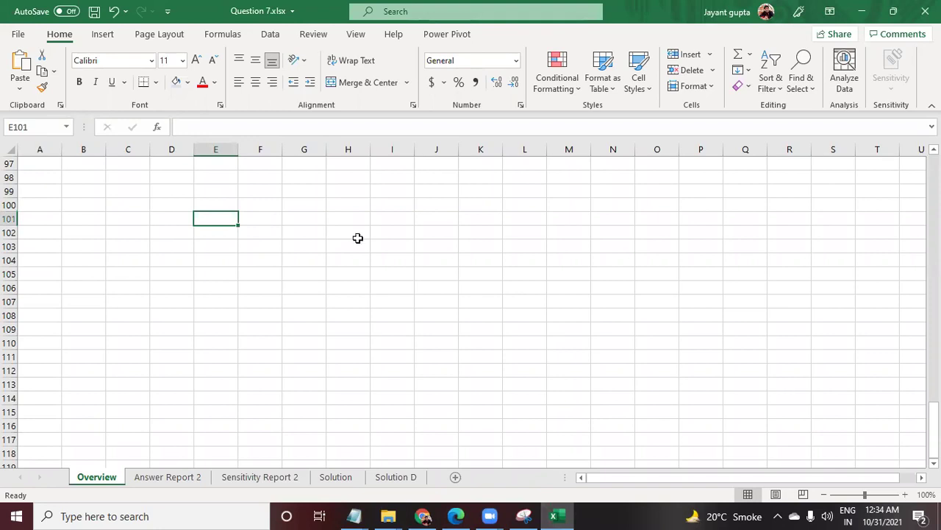
pyautogui.write('+1')
pyautogui.press('Return')
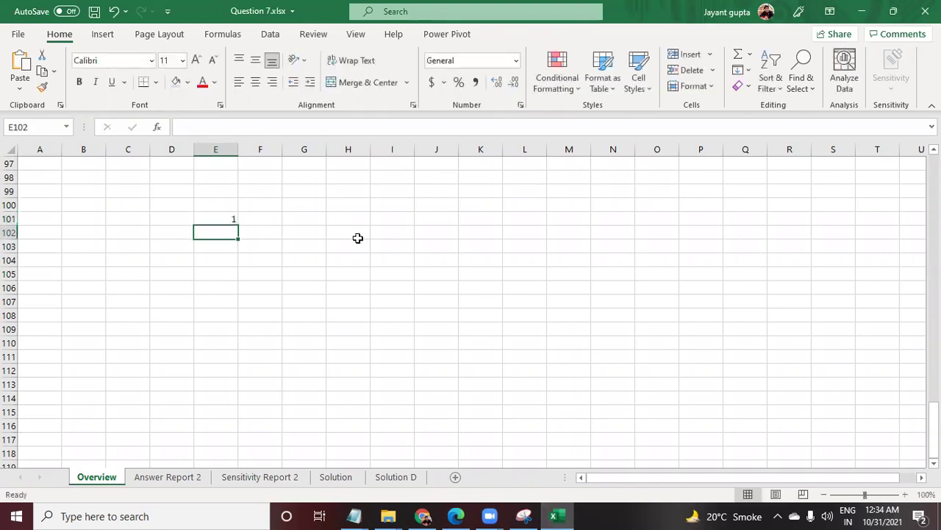
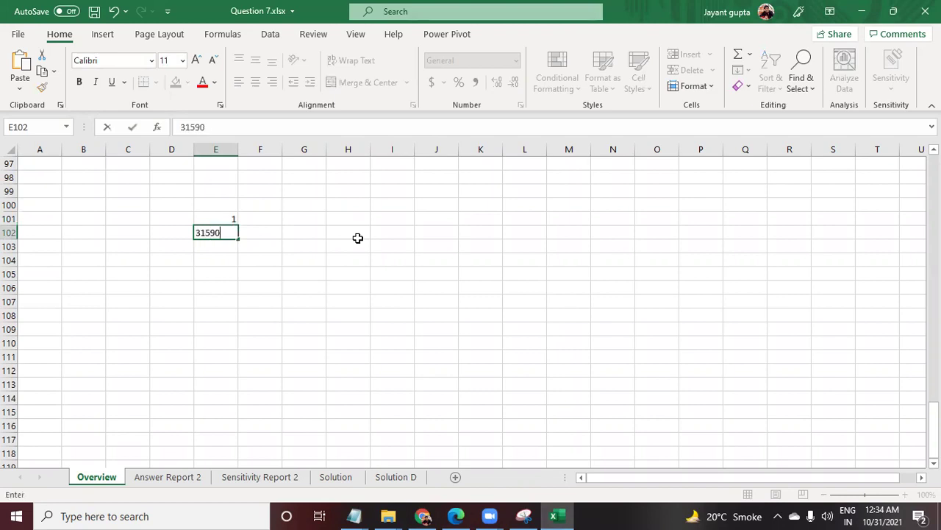
pyautogui.press('Return')
# Type an e-mail address in E103, fixing a typo, then select E102:E103
pyautogui.press('Up')
pyautogui.press('Down')
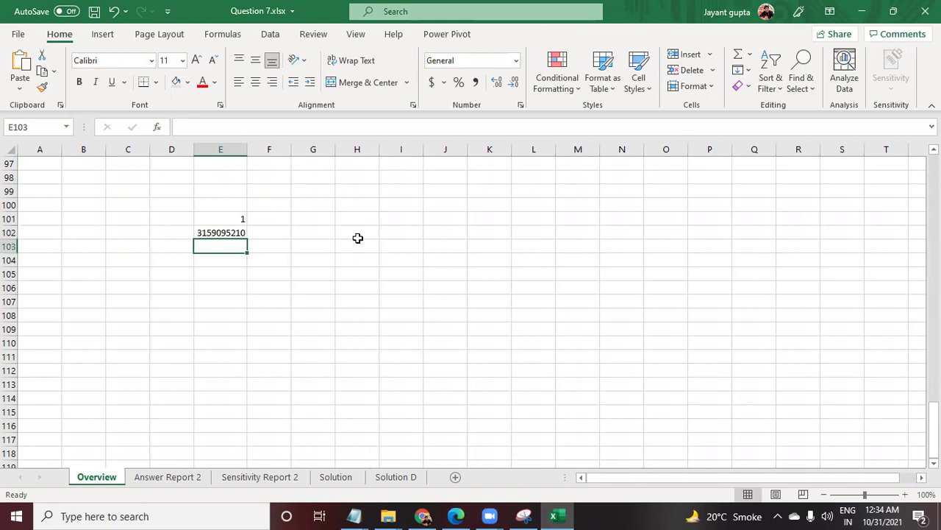
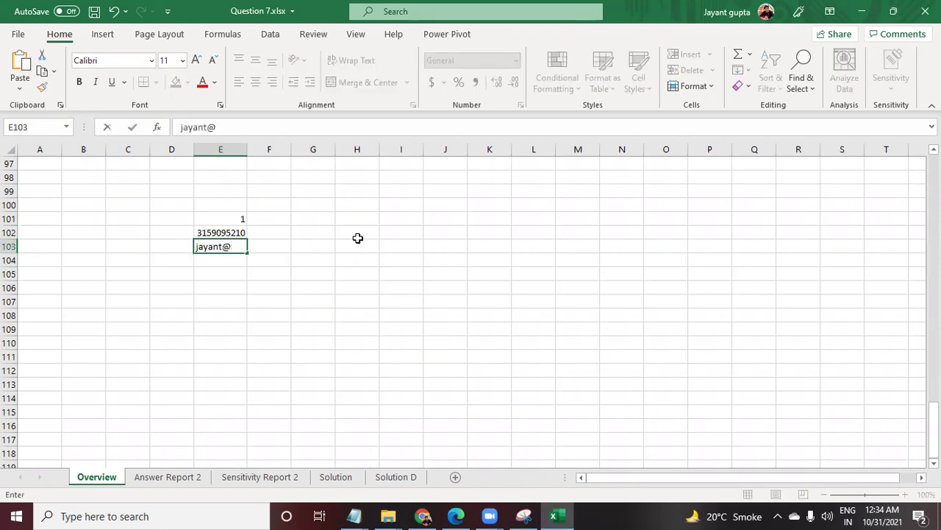
pyautogui.press('Return')
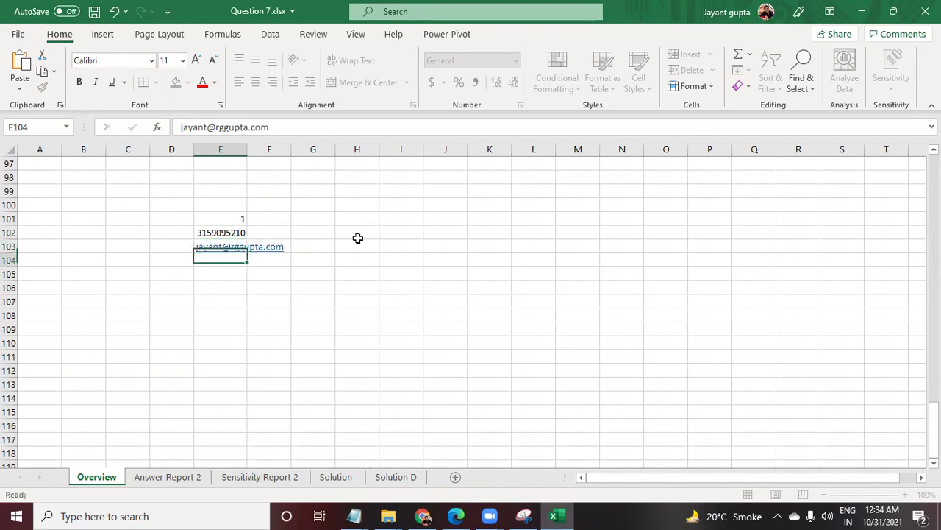
pyautogui.press('Up')
pyautogui.press('Up')
pyautogui.hotkey('shift', 'Down')
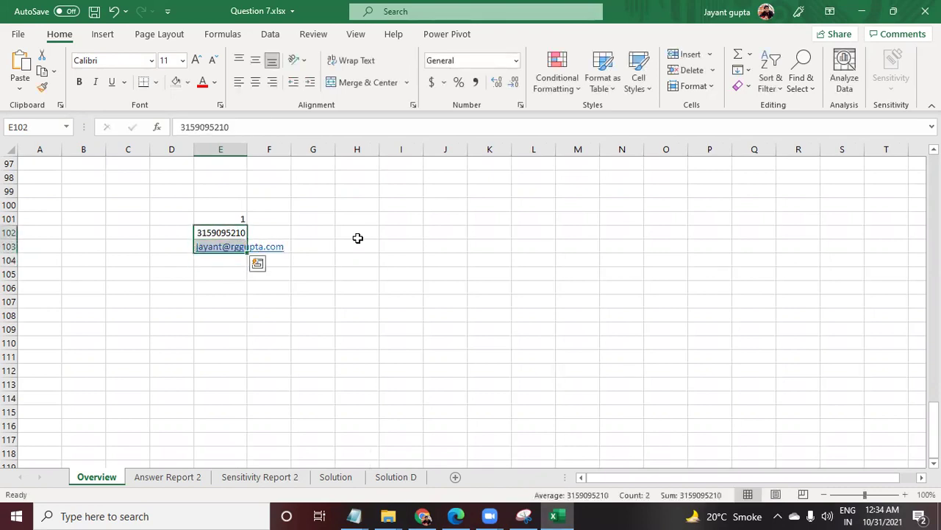